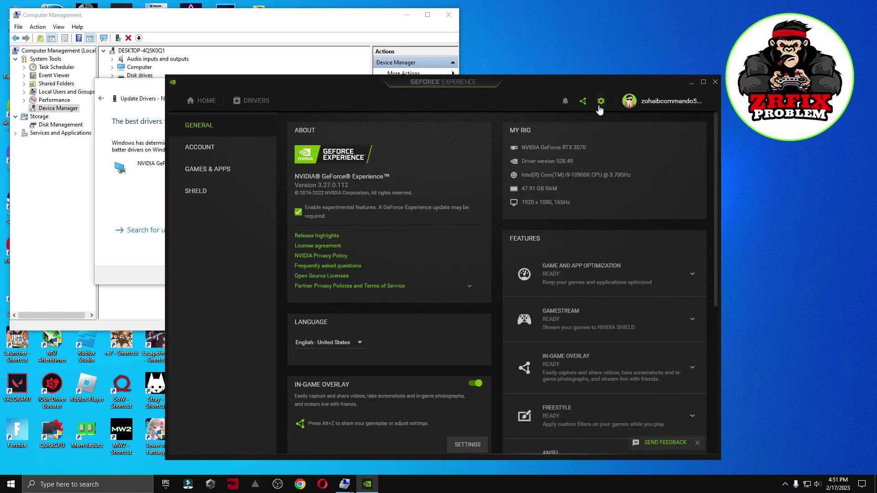
Check for updates to the GeForce Game Ready Driver in GeForce Experience
scroll(345, 215, "down", 5)
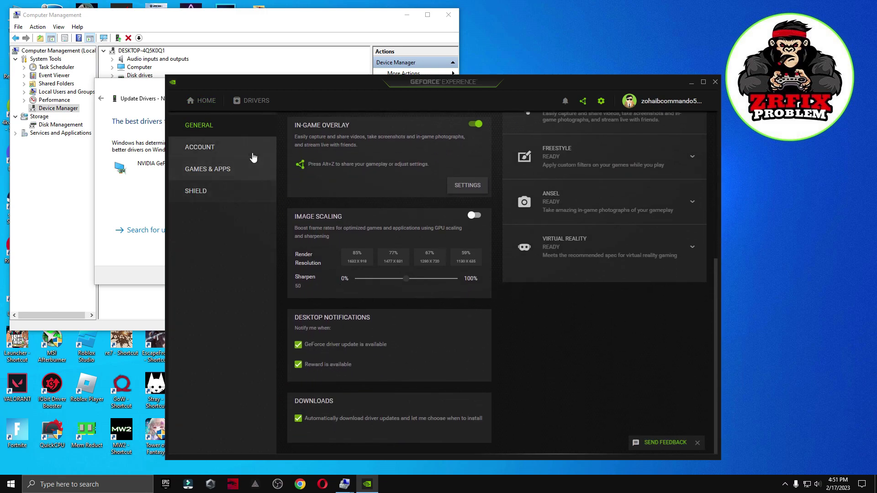
left_click(251, 100)
left_click(640, 127)
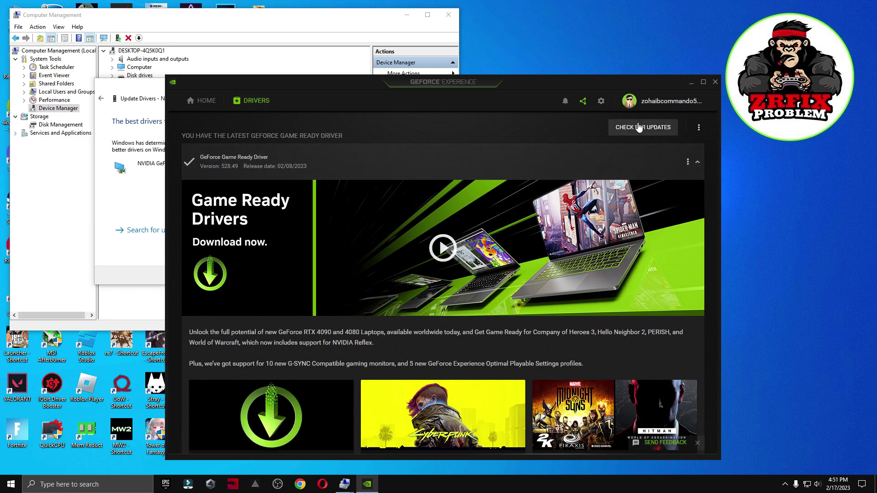
left_click(644, 127)
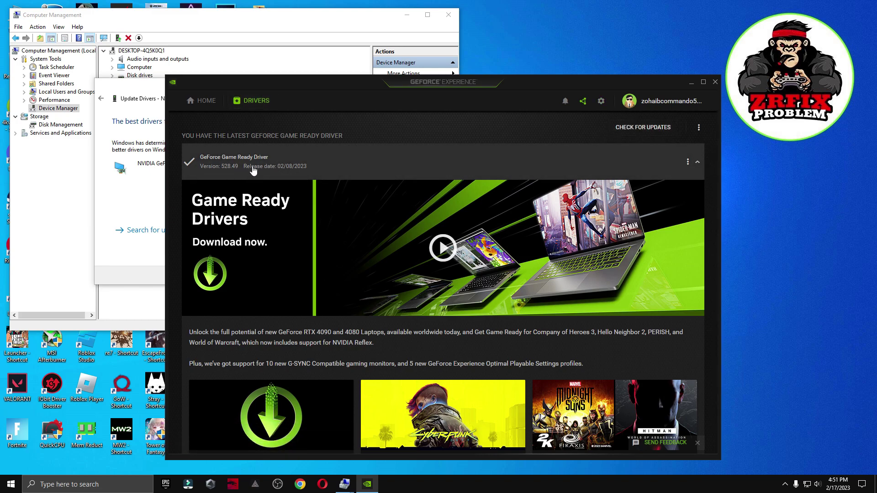
Close GeForce Experience, the NVIDIA GeForce RTX 3070 driver update wizard and Computer Management
left_click(715, 82)
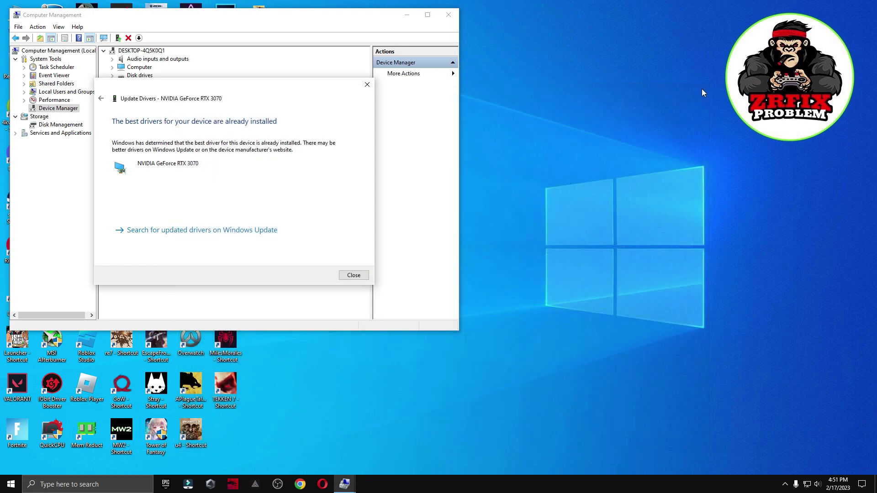
left_click(367, 85)
left_click(448, 15)
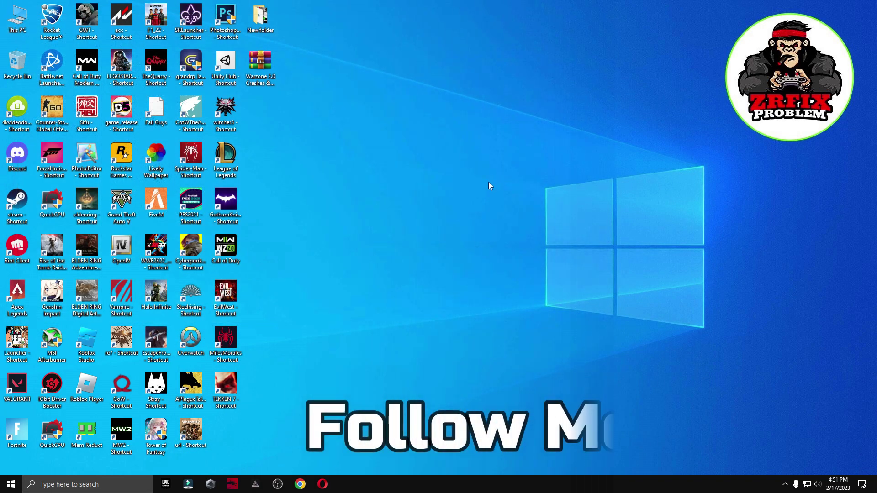
From the Call of Duty shortcut's file location, open the Compatibility settings of the Call of Duty Launcher application
right_click(213, 260)
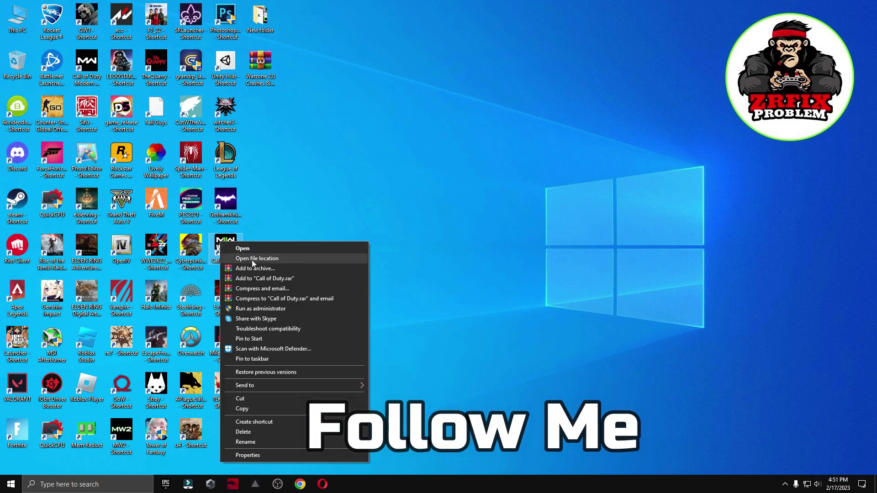
left_click(249, 256)
right_click(381, 179)
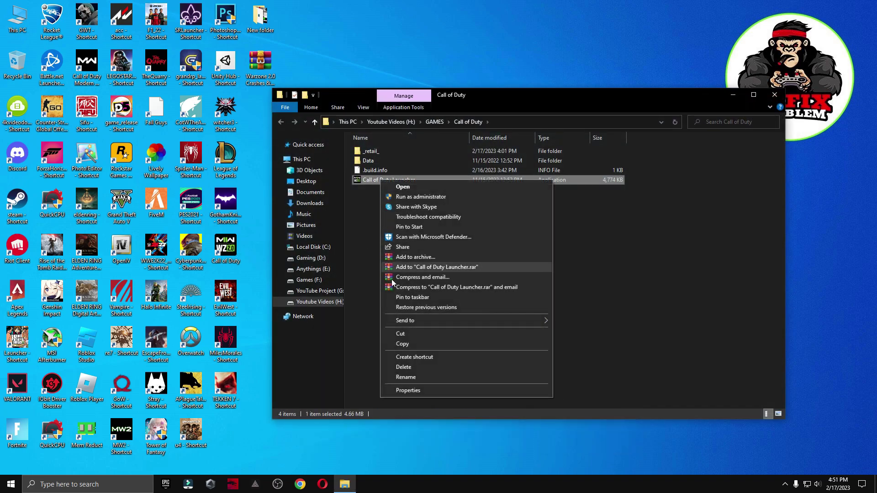
left_click(442, 390)
left_click(465, 211)
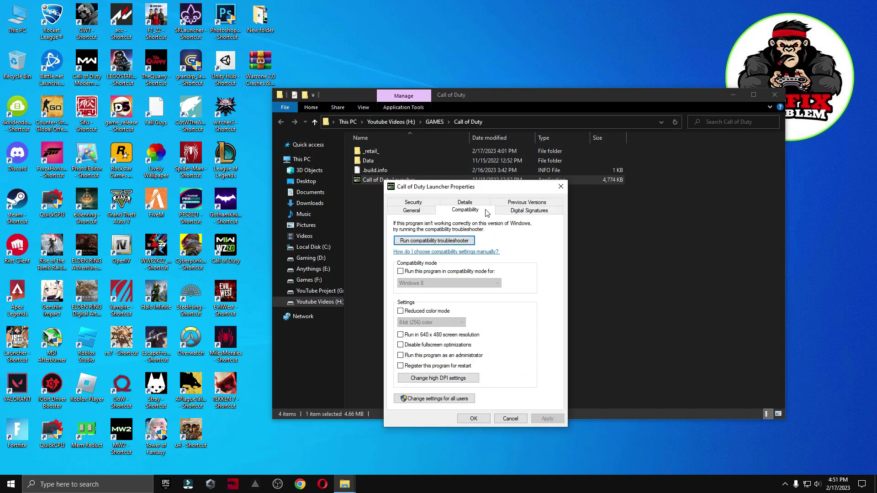
Override the launcher's high DPI scaling behavior with scaling performed by Application, then save the properties and close the folder
left_click(438, 378)
left_click(427, 363)
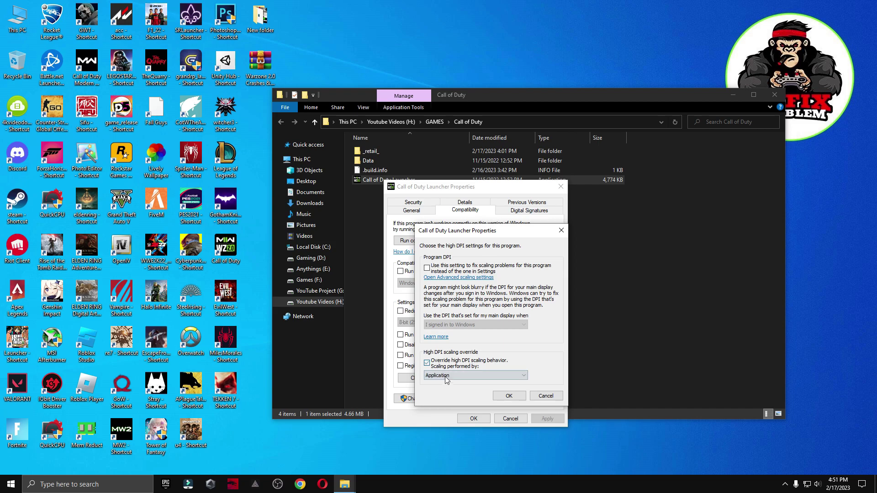
left_click(515, 396)
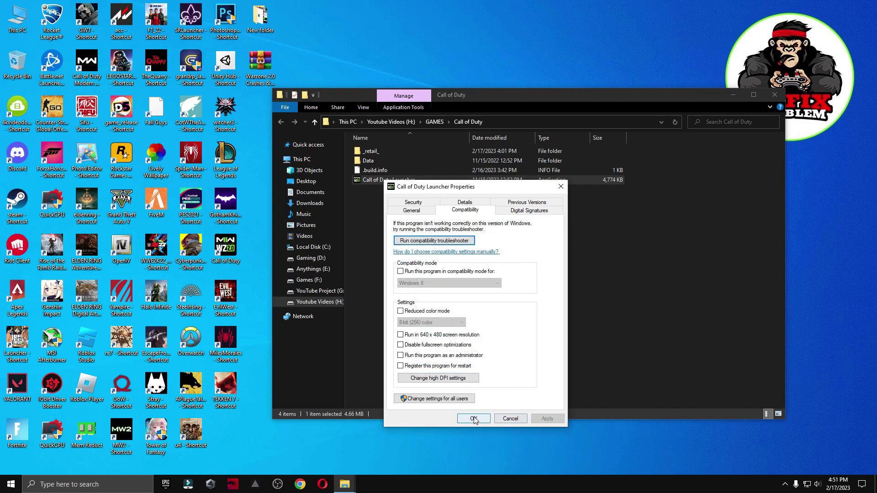
left_click(474, 419)
left_click(779, 100)
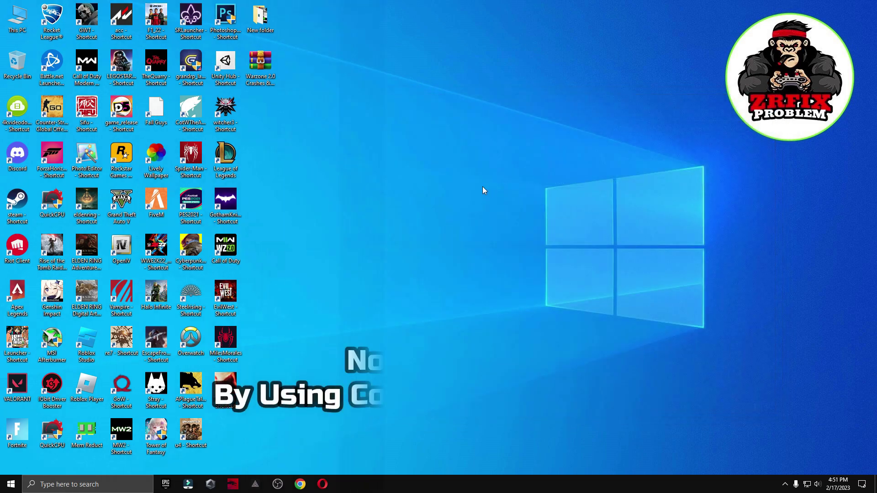
Open the user's temporary files folder by running %temp% from the Run dialog
left_click(126, 483)
type("run")
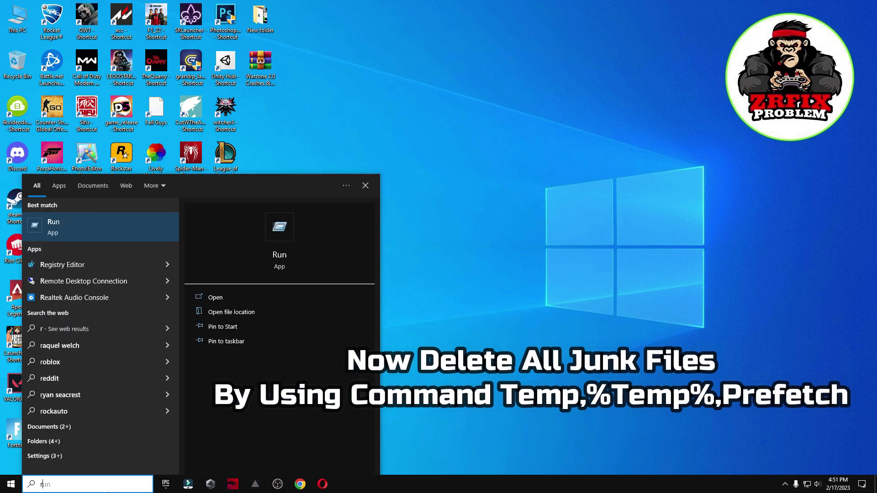
left_click(112, 218)
left_click_drag(141, 374, 466, 153)
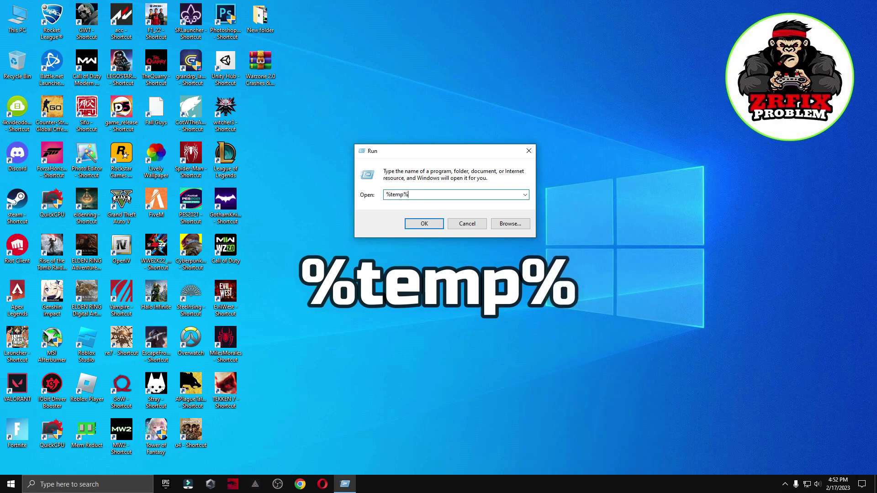
left_click(421, 224)
Delete all items in the Temp folder, skipping files in use, and close the folder
left_click_drag(435, 264, 384, 161)
left_click_drag(421, 231, 373, 152)
right_click(381, 164)
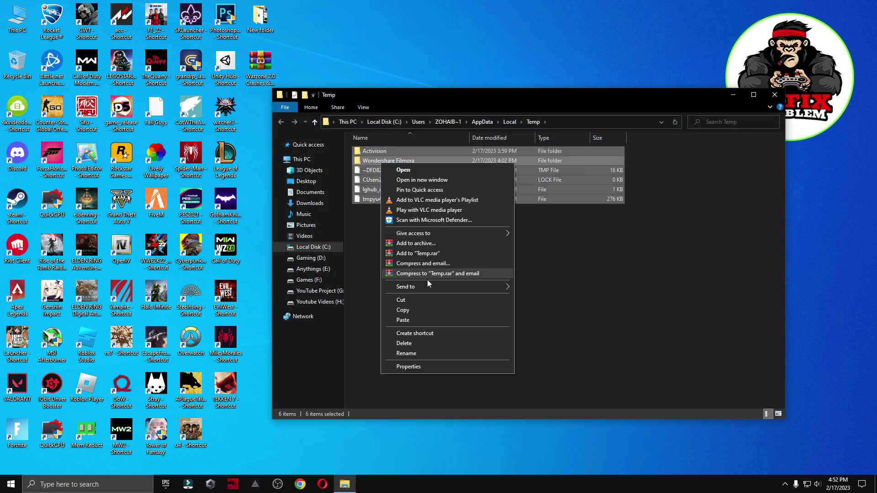
left_click(422, 347)
left_click(462, 218)
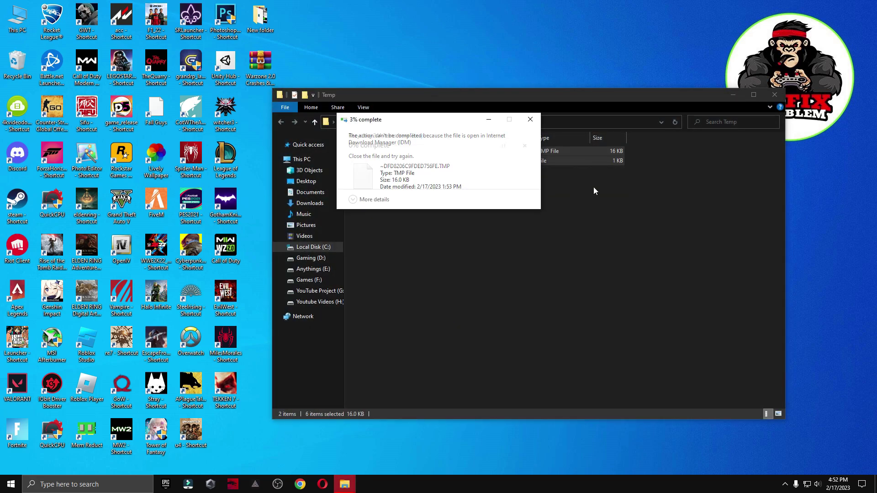
left_click(774, 95)
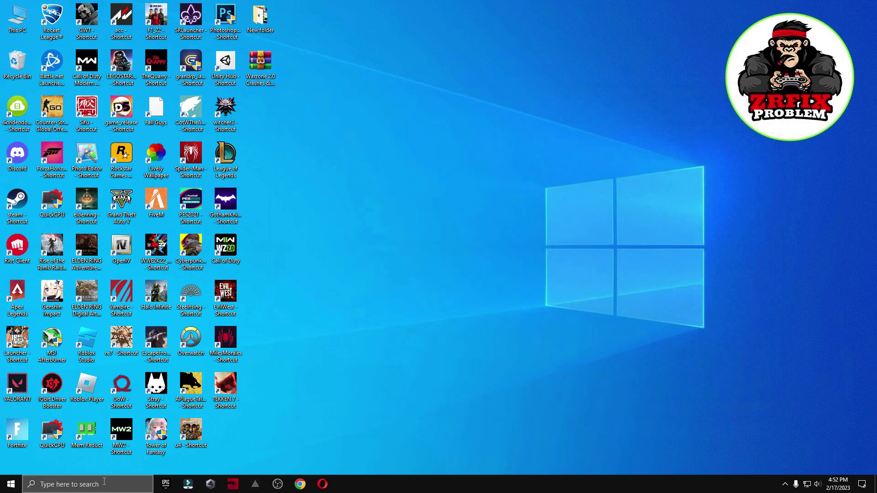
Open the Windows prefetch folder by running prefetch from the Run dialog and granting access to the folder
left_click(101, 487)
type("run")
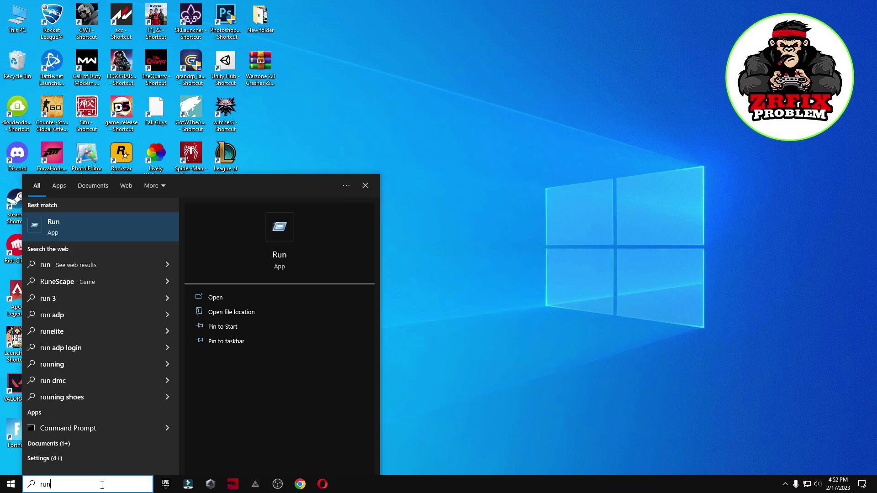
left_click(113, 242)
left_click_drag(156, 377, 526, 152)
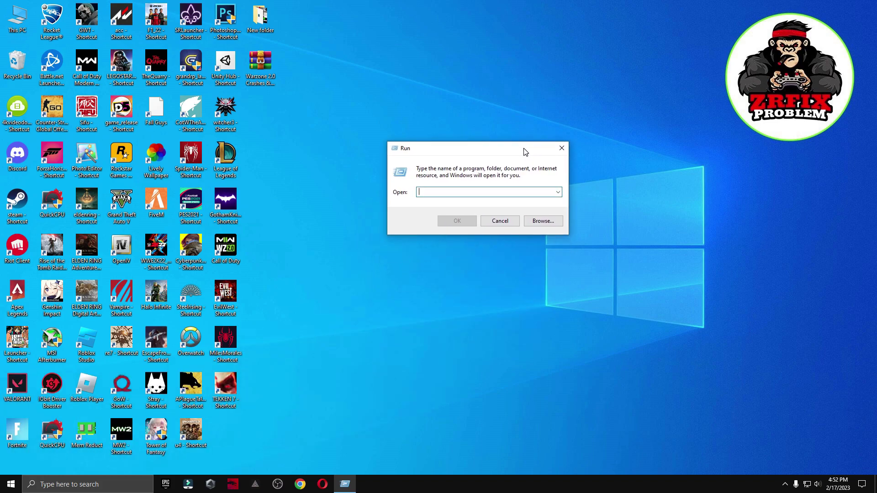
type("prefetch")
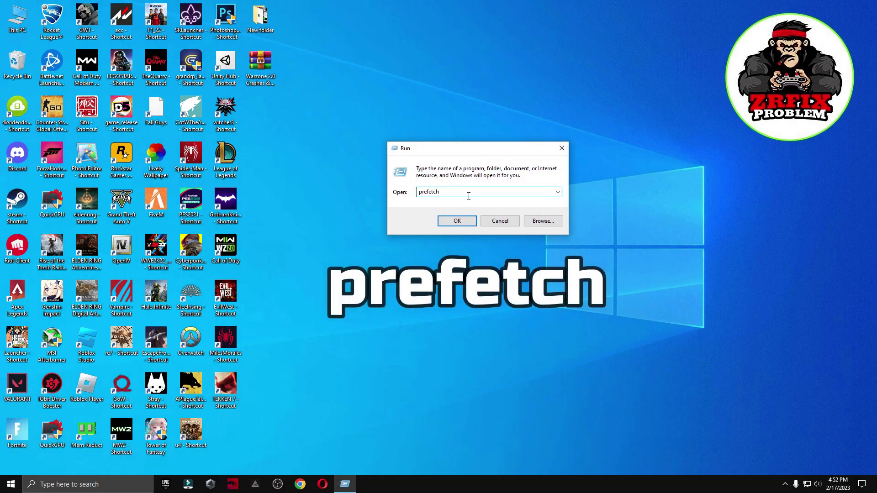
left_click(457, 220)
left_click(435, 254)
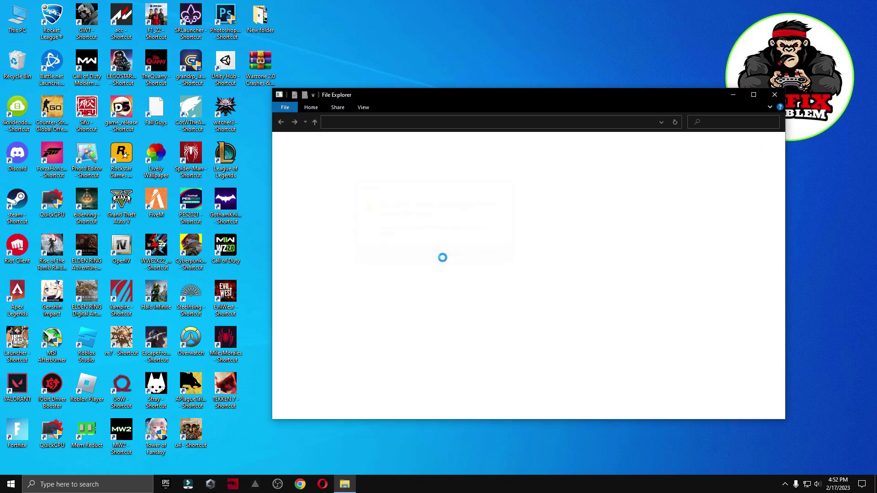
Delete all files in the prefetch folder, skipping those in use, and close the folder
key("ctrl+a")
right_click(402, 225)
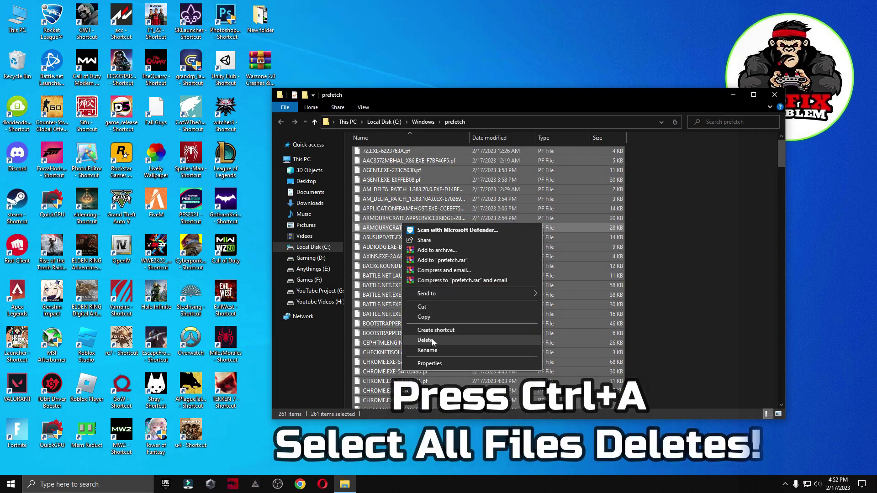
left_click(432, 340)
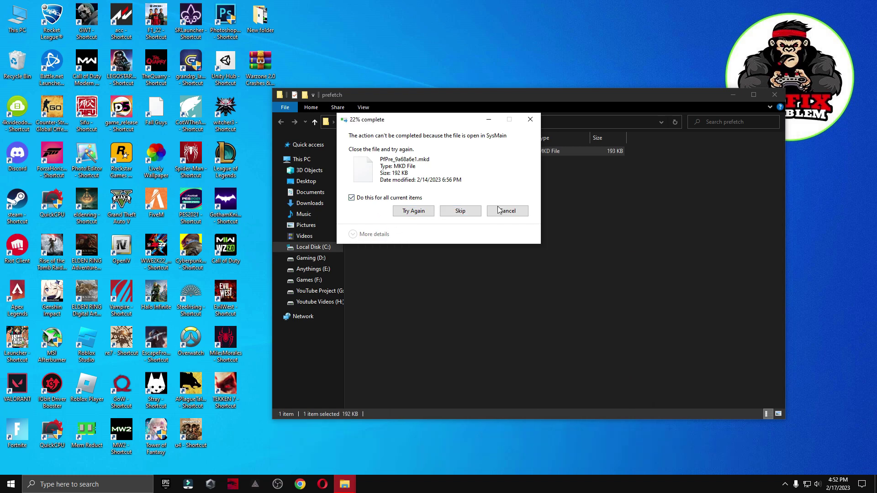
left_click(460, 212)
left_click(775, 94)
Empty the Recycle Bin and confirm the permanent deletion
right_click(22, 59)
left_click(60, 75)
left_click(473, 250)
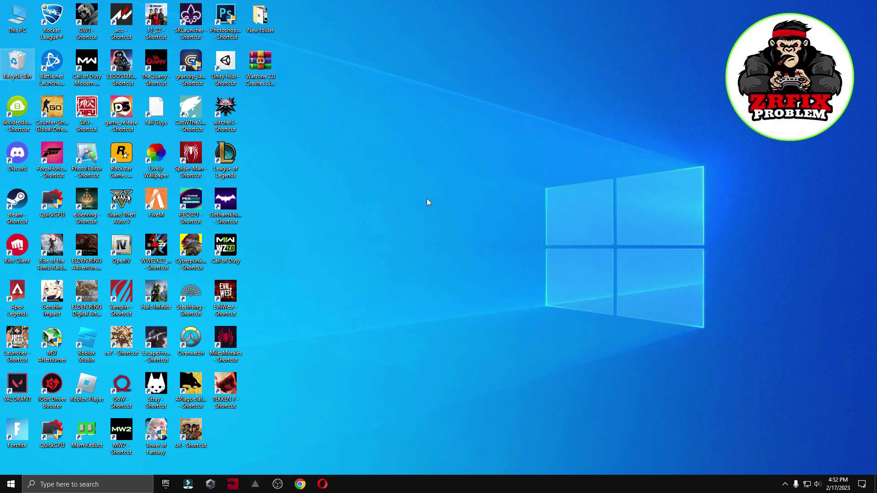
Extract the Warzone 2.0 Crashes & Error Fixed Pack archive on the desktop and open the extracted folder
left_click_drag(260, 72, 434, 160)
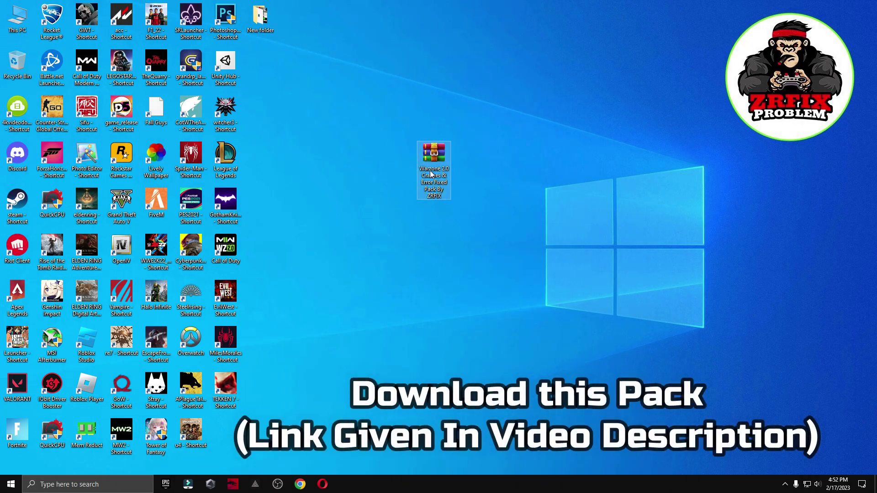
right_click(429, 156)
left_click(472, 202)
left_click_drag(224, 434, 386, 191)
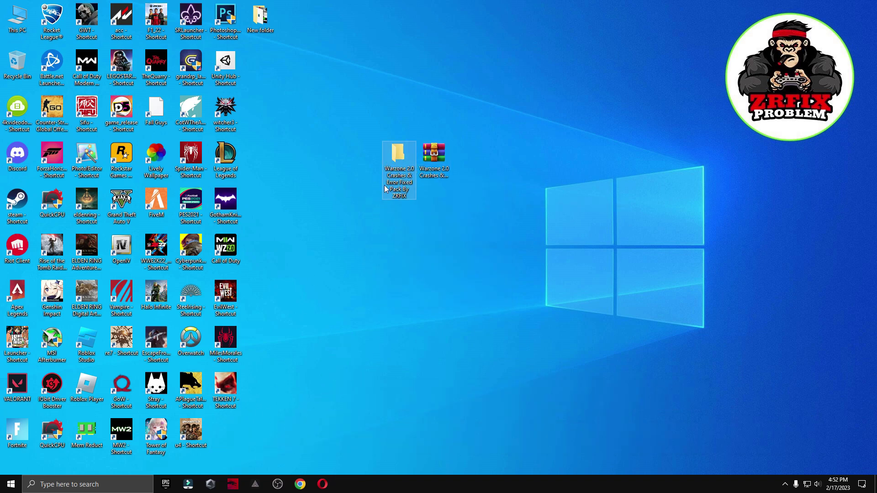
double_click(394, 165)
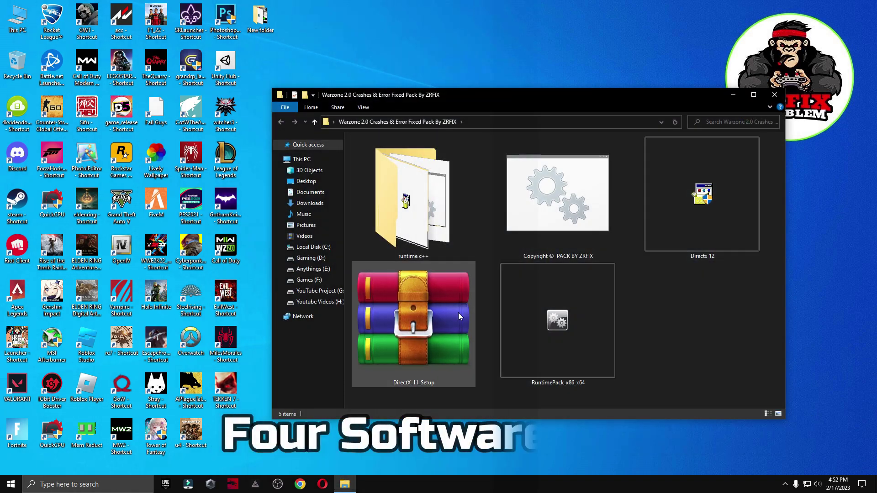
left_click_drag(653, 99, 580, 91)
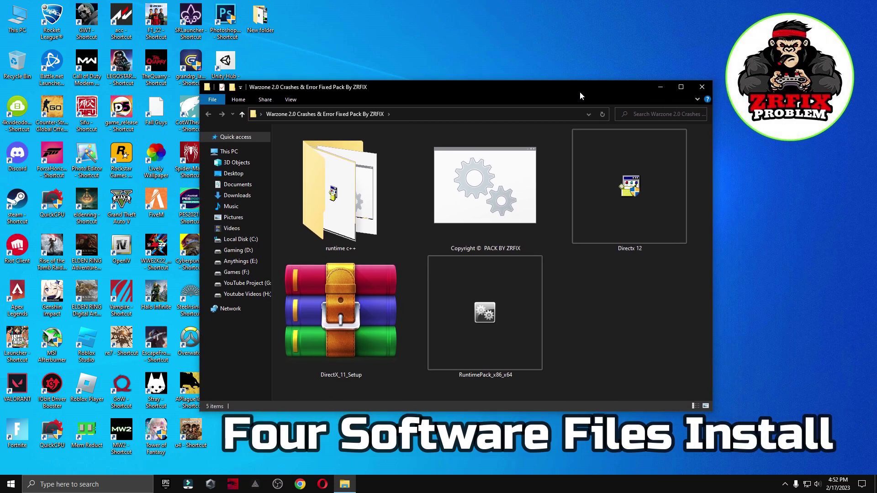
Launch DXSETUP.exe from the DirectX_11_Setup archive and allow it to make changes to the device
double_click(355, 328)
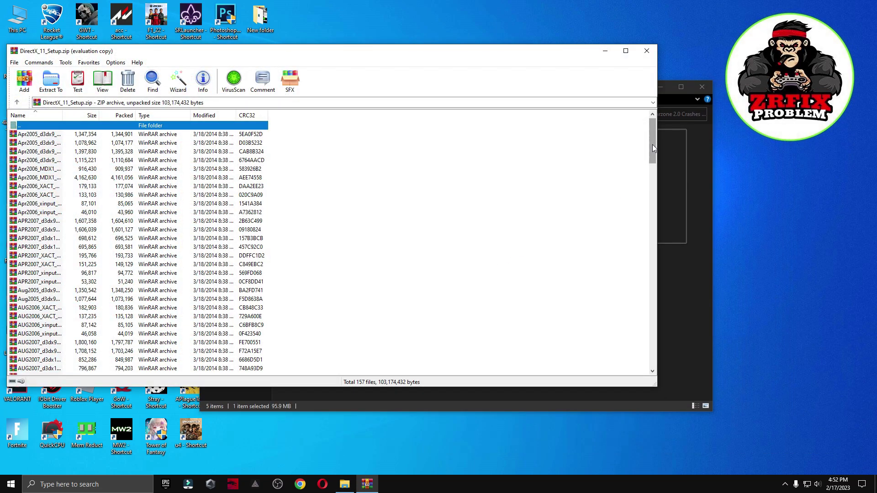
left_click_drag(652, 147, 624, 387)
double_click(37, 371)
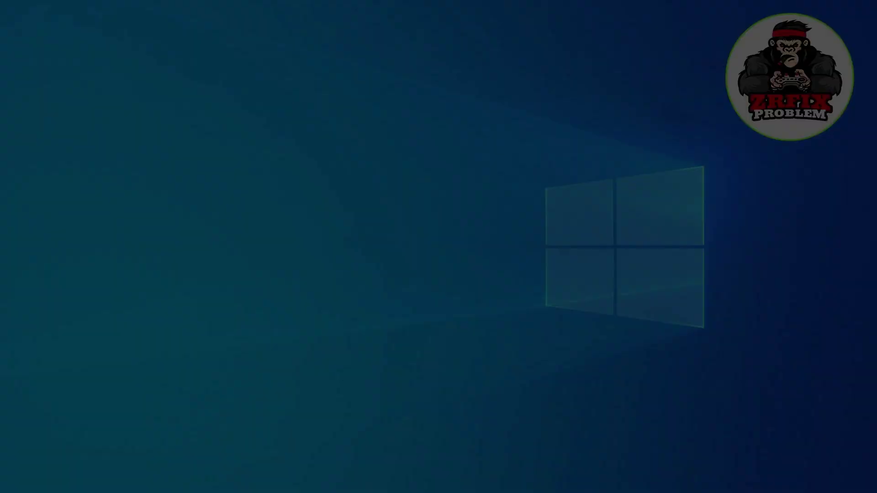
left_click(392, 304)
Accept the DirectX license agreement, install the runtime components, and close the finished wizard and the archive
left_click_drag(151, 17, 524, 151)
left_click(507, 274)
left_click(547, 307)
left_click(547, 307)
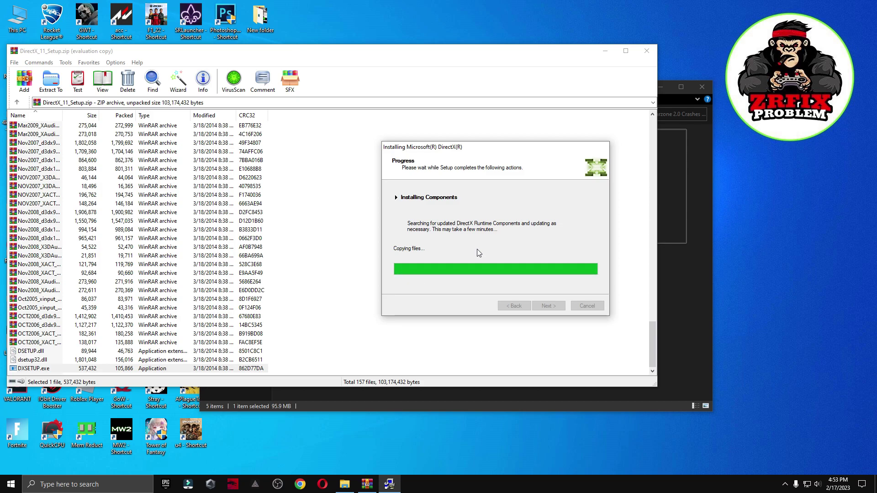
left_click(548, 305)
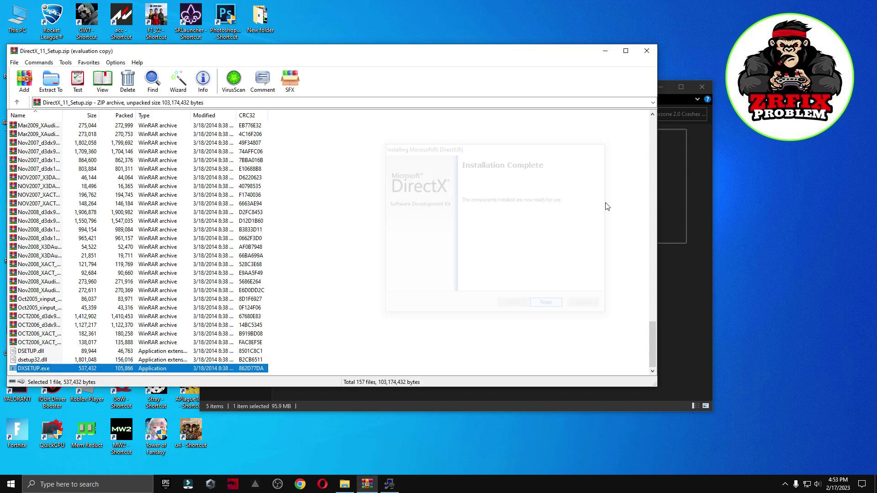
left_click(646, 51)
Run the Directx 12 installer with permission to change the device, accept the license agreement, and complete the setup wizard
double_click(631, 196)
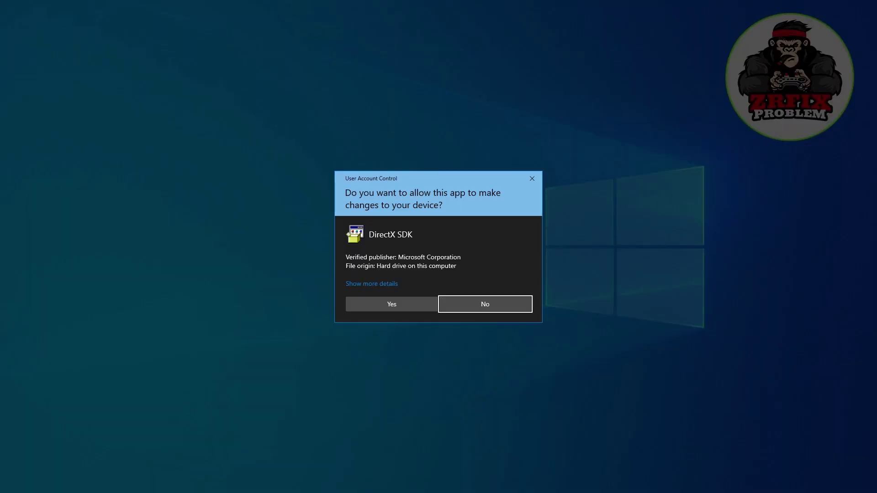
left_click(397, 304)
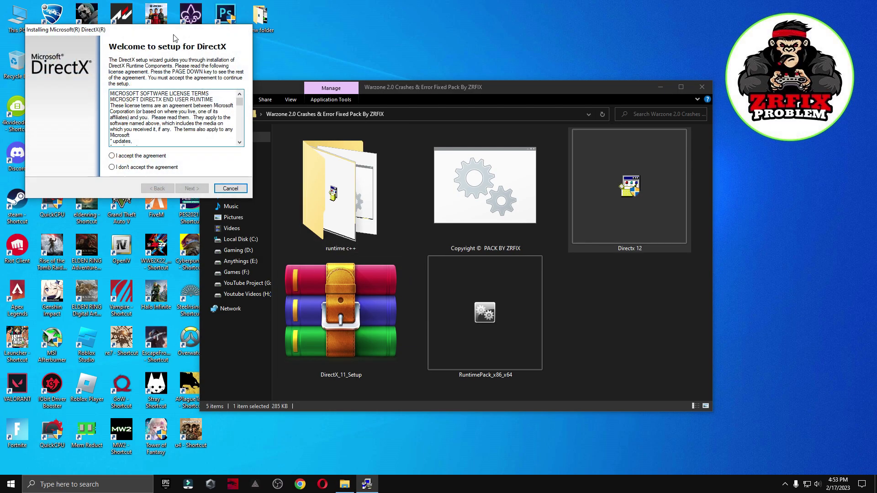
left_click_drag(173, 37, 330, 167)
left_click(362, 320)
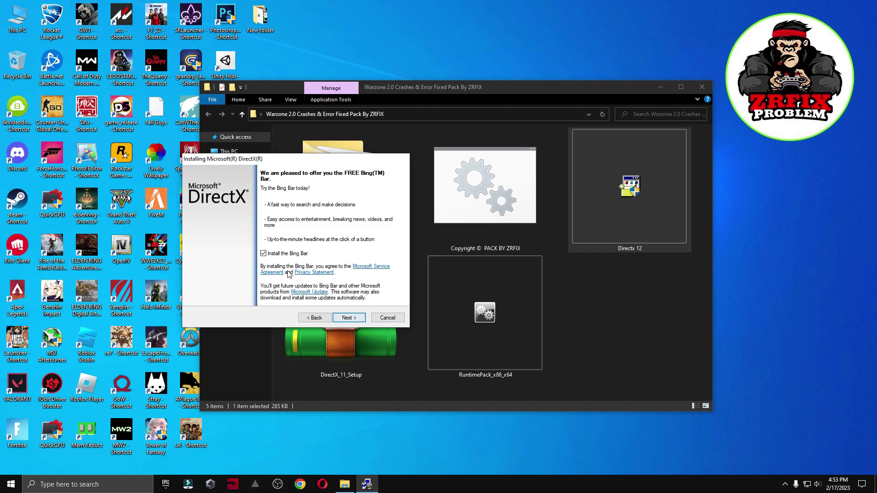
left_click(364, 317)
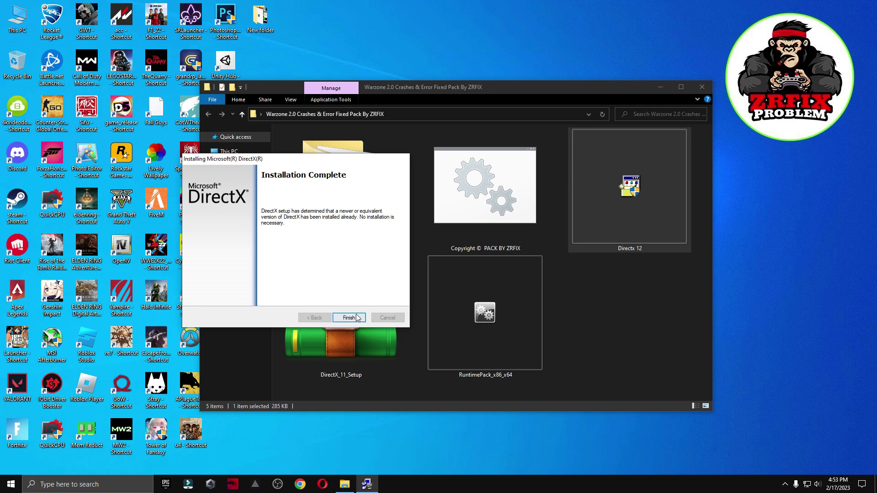
left_click(349, 317)
Compare the vcredist installers in the runtime c++ folder with the Microsoft Visual C++ Redistributable entries among the installed programs
double_click(332, 187)
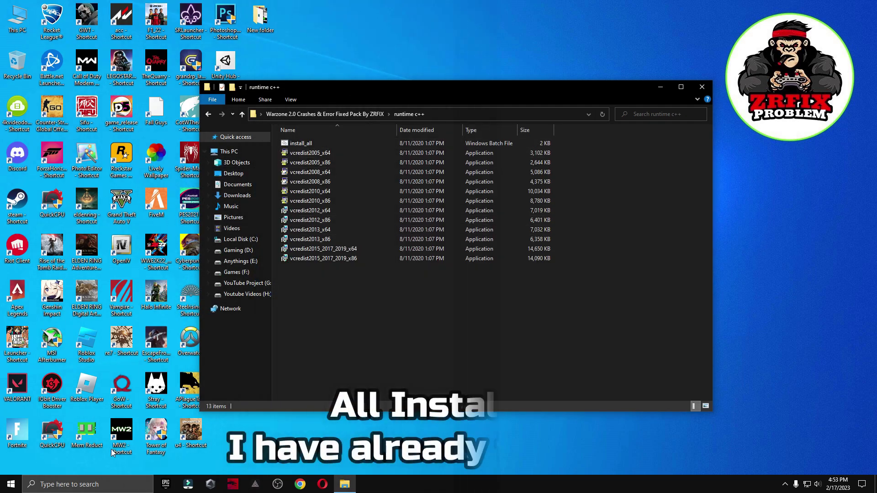
key("super")
left_click(217, 340)
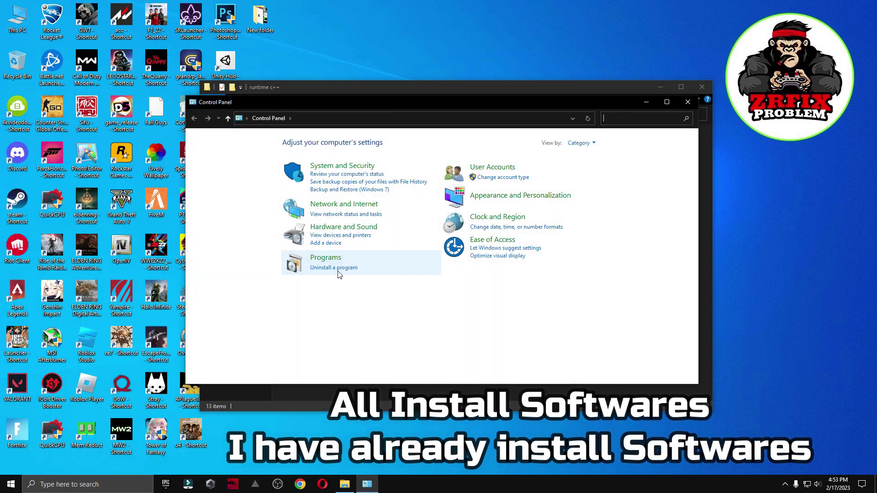
left_click(339, 273)
left_click(196, 120)
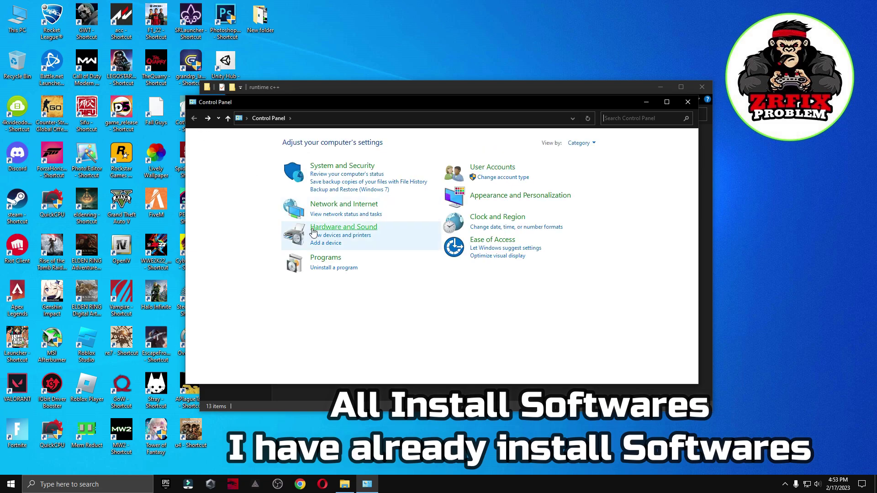
left_click(344, 269)
left_click_drag(399, 99, 558, 100)
scroll(552, 269, "down", 6)
scroll(552, 269, "down", 2)
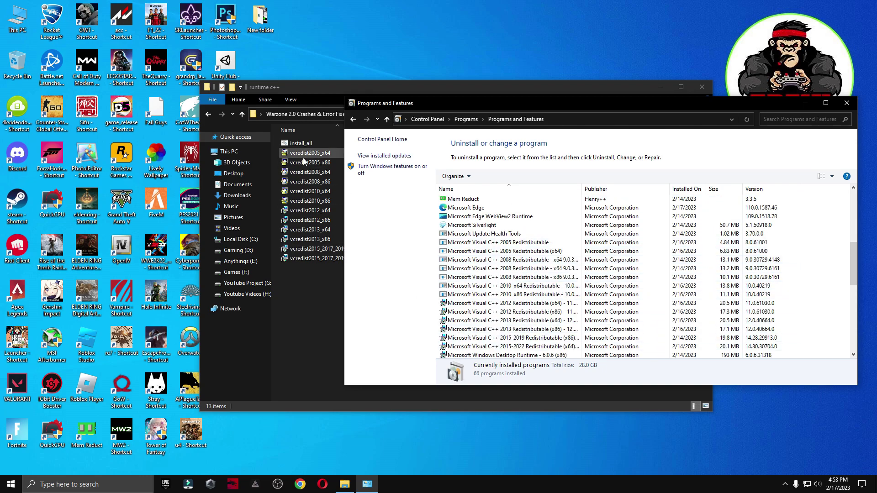
left_click_drag(749, 103, 623, 95)
left_click(720, 95)
Launch RuntimePack_x86_x64 from the fix pack folder, allow it to make changes to the device, and close the folder
left_click(207, 114)
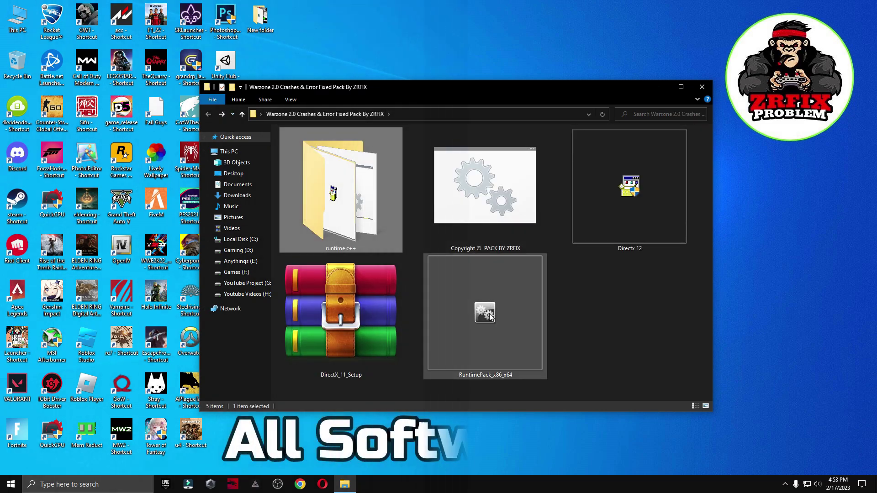
double_click(491, 329)
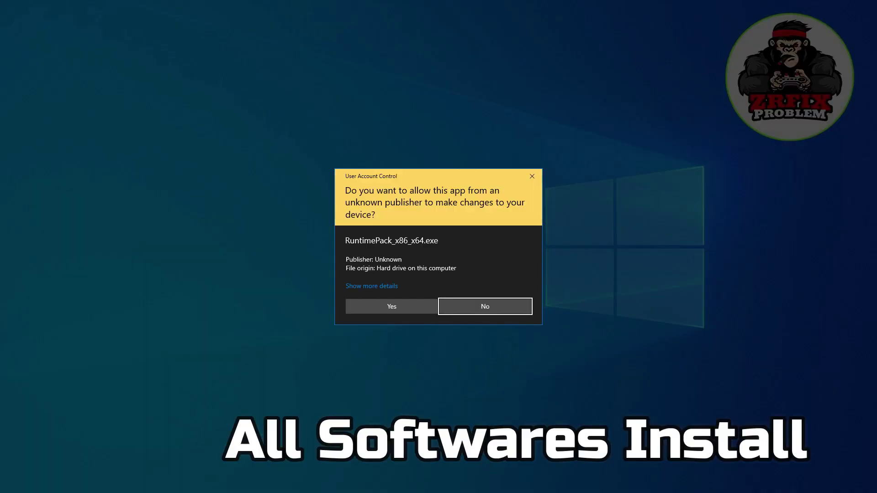
left_click(391, 306)
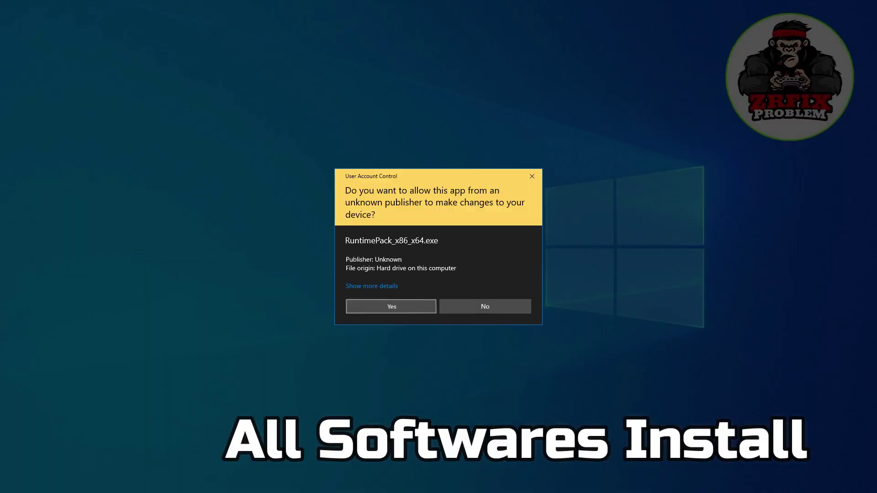
left_click(702, 87)
left_click(425, 248)
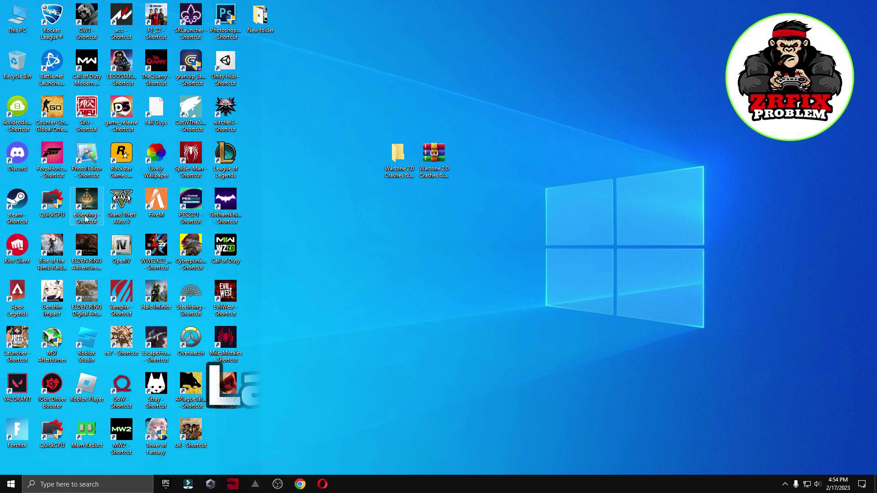
Switch to the Battle.net launcher from its desktop shortcut and reposition its window once logged in
left_click(52, 64)
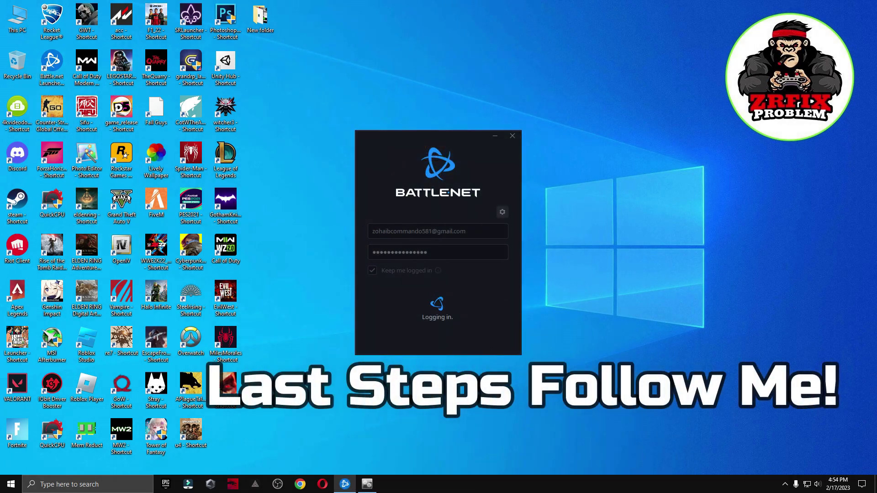
left_click(441, 250)
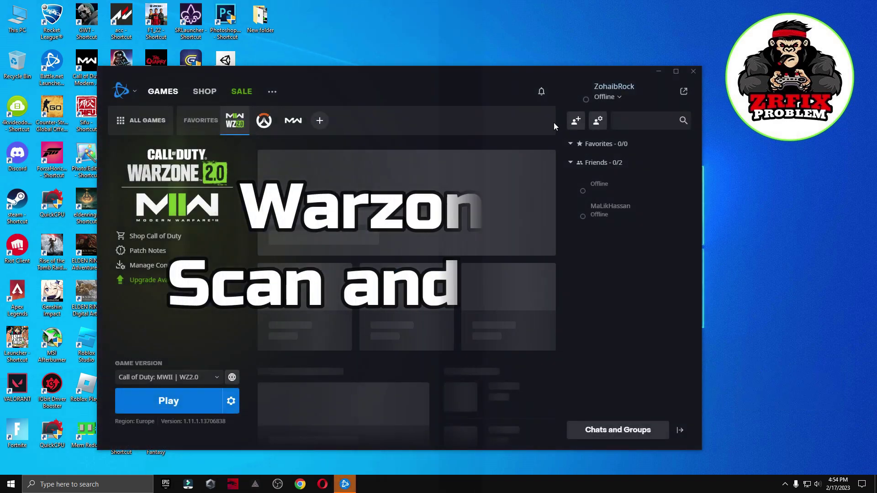
left_click_drag(511, 76, 529, 63)
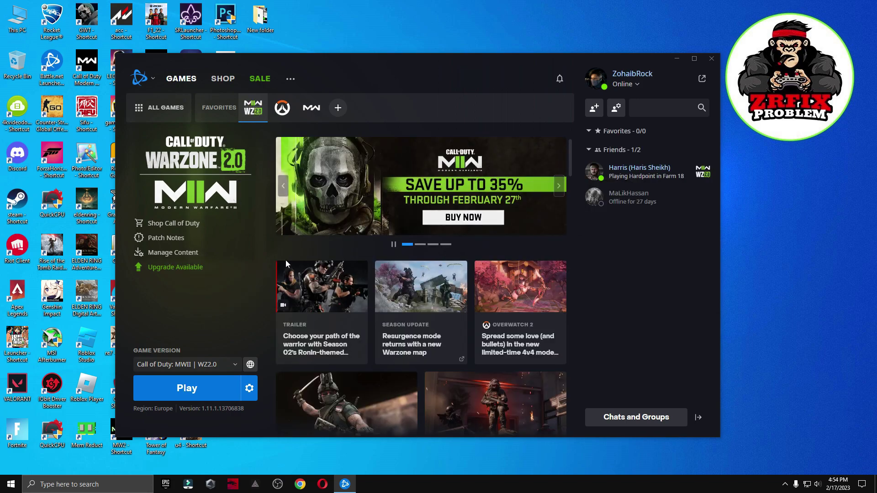
left_click(420, 244)
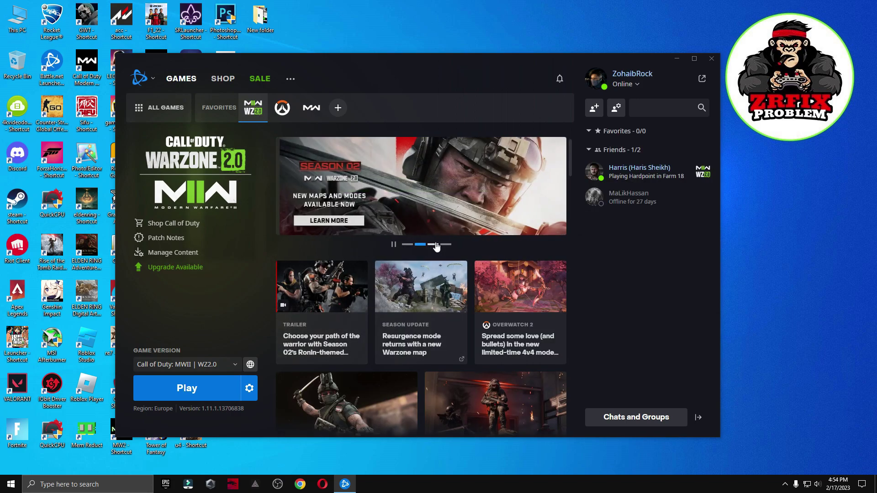
left_click(433, 244)
Begin a Scan and Repair of the Call of Duty Warzone 2.0 installation and open the Windows Start menu
left_click(250, 391)
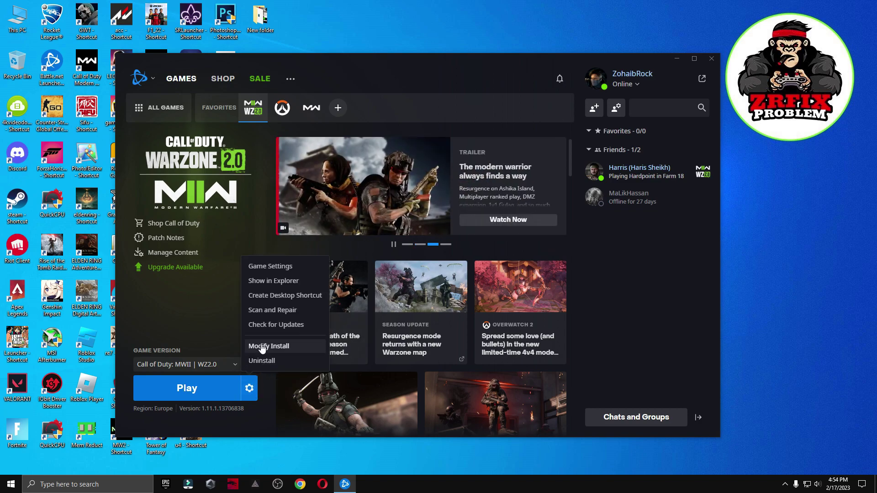
left_click(272, 310)
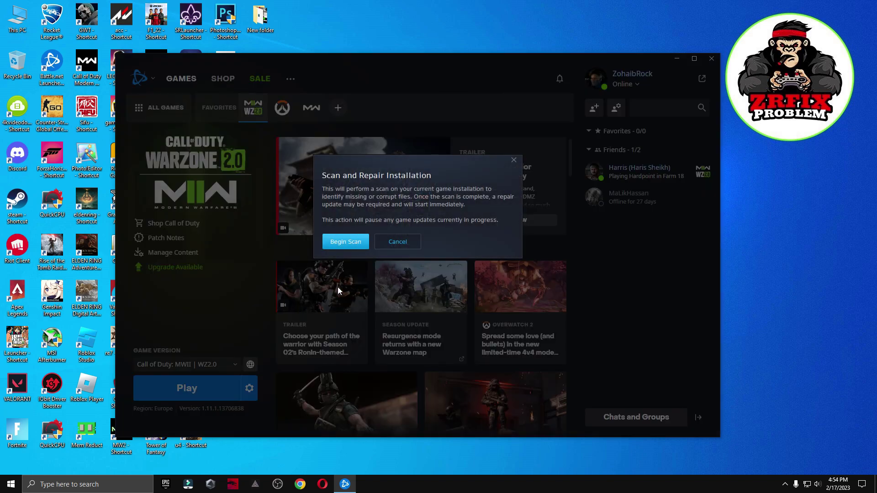
left_click(347, 243)
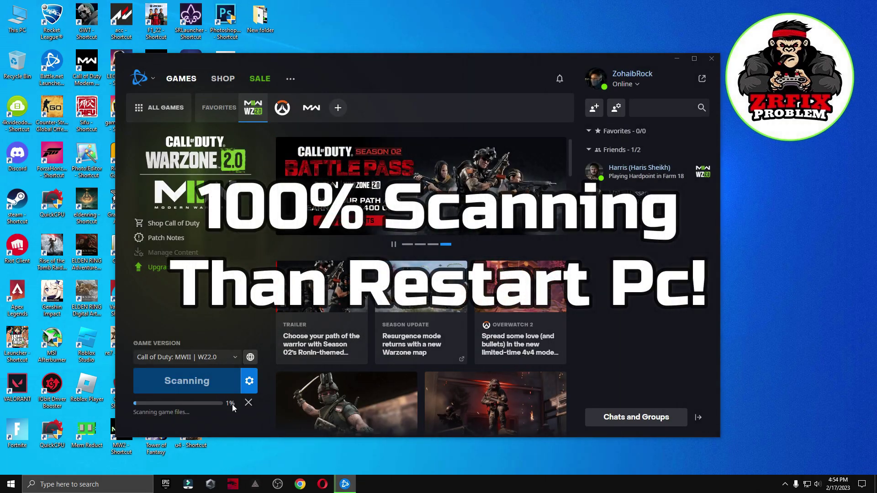
left_click(11, 484)
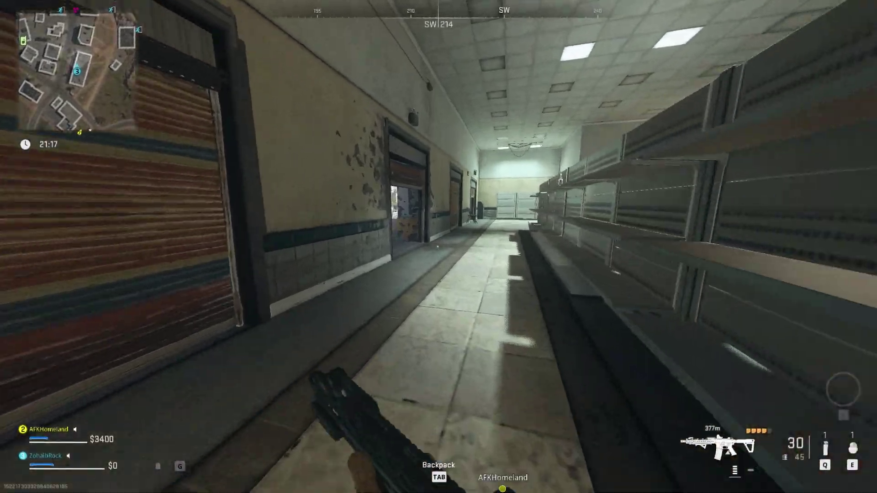
key("w")
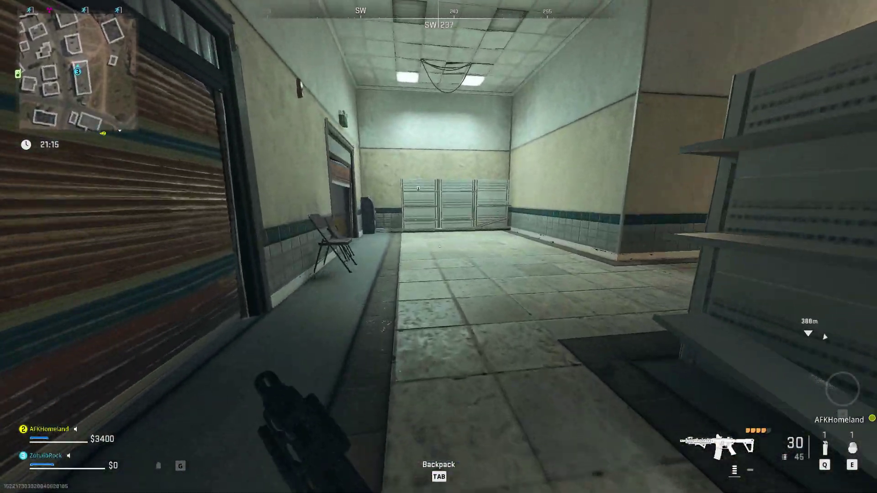